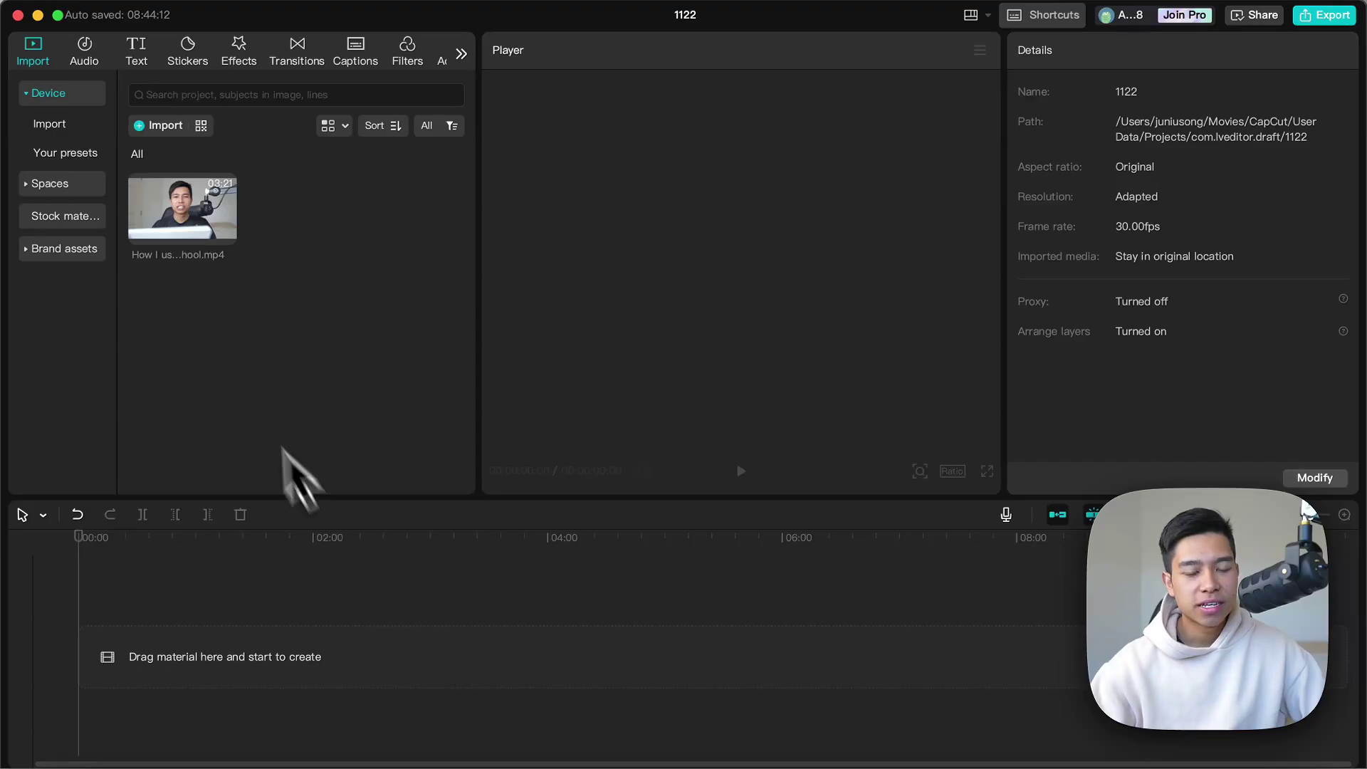
# - Add the whiteboard video from the media panel to the timeline
pyautogui.moveTo(187, 219); pyautogui.dragTo(177, 636)
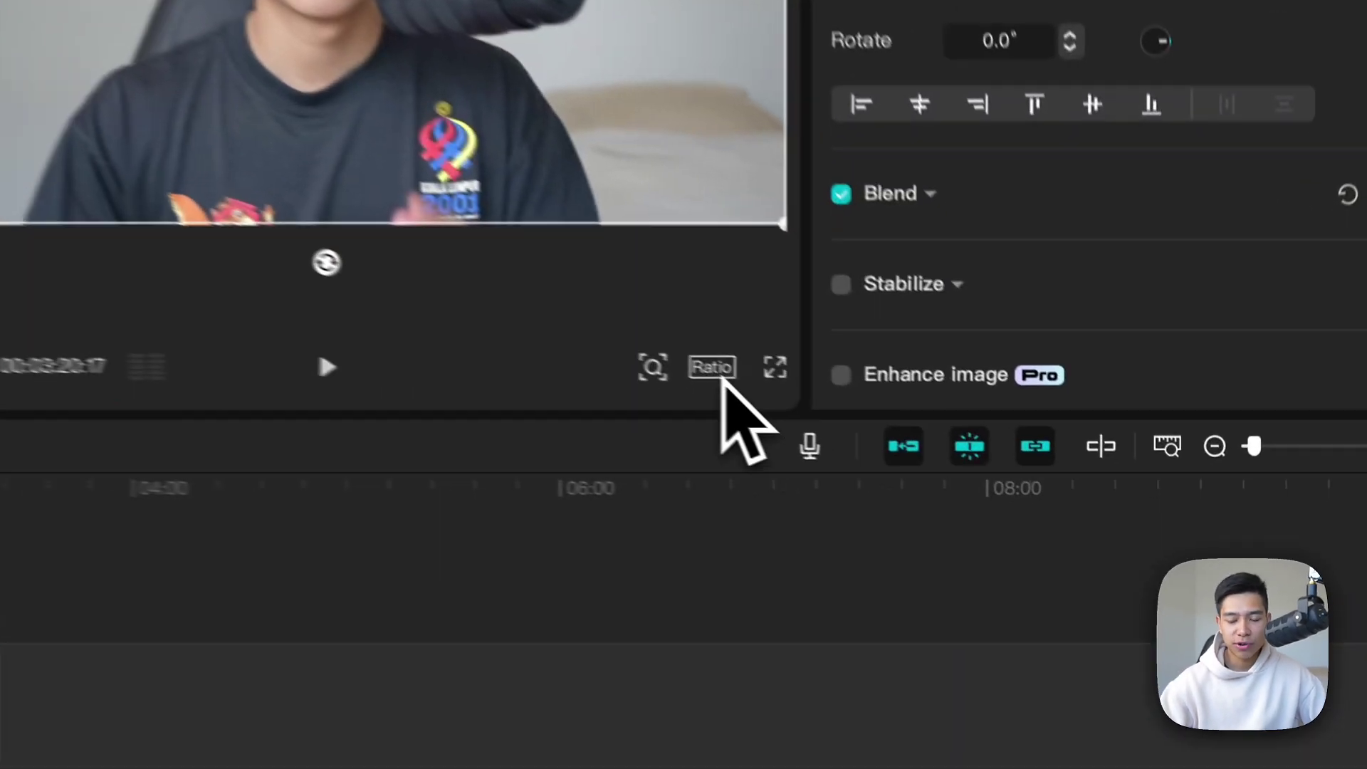
# - Set the project aspect ratio to 9:16 portrait
pyautogui.click(953, 472)
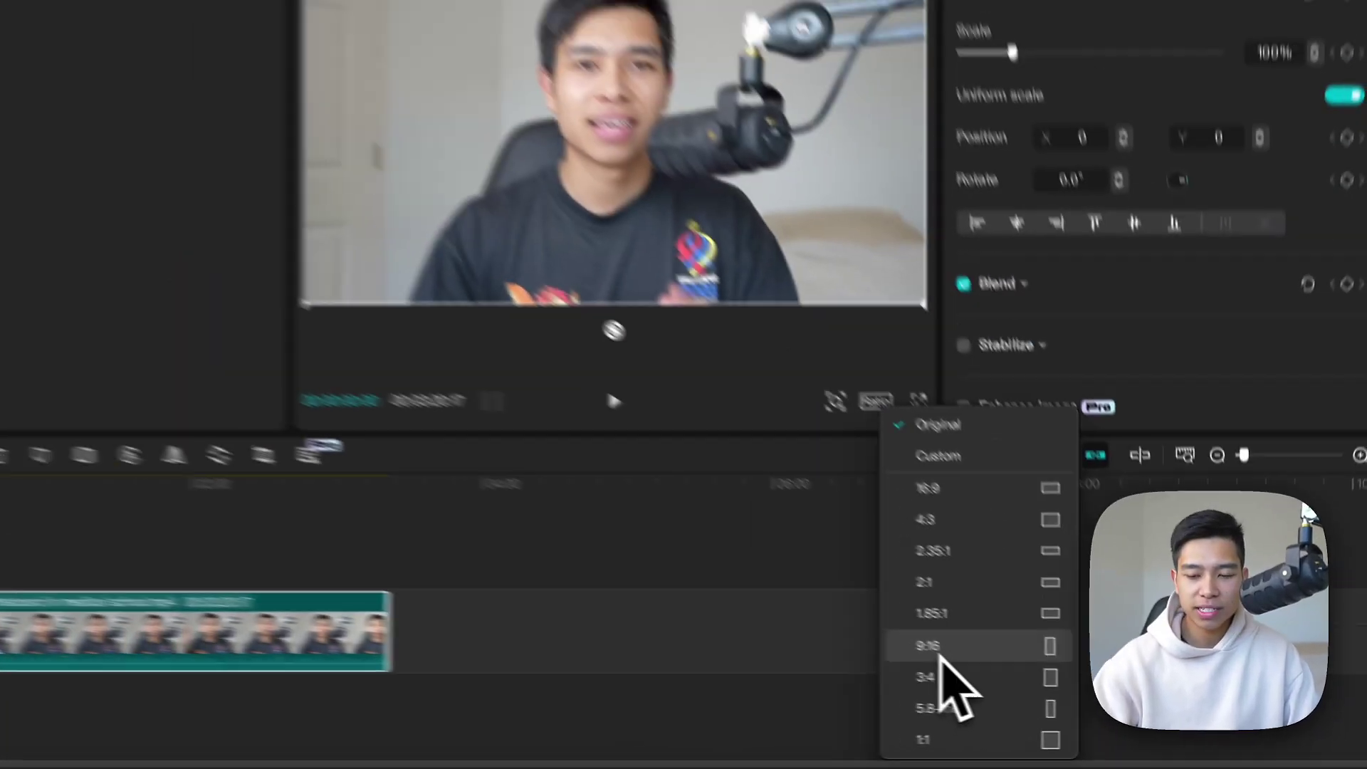
pyautogui.click(939, 651)
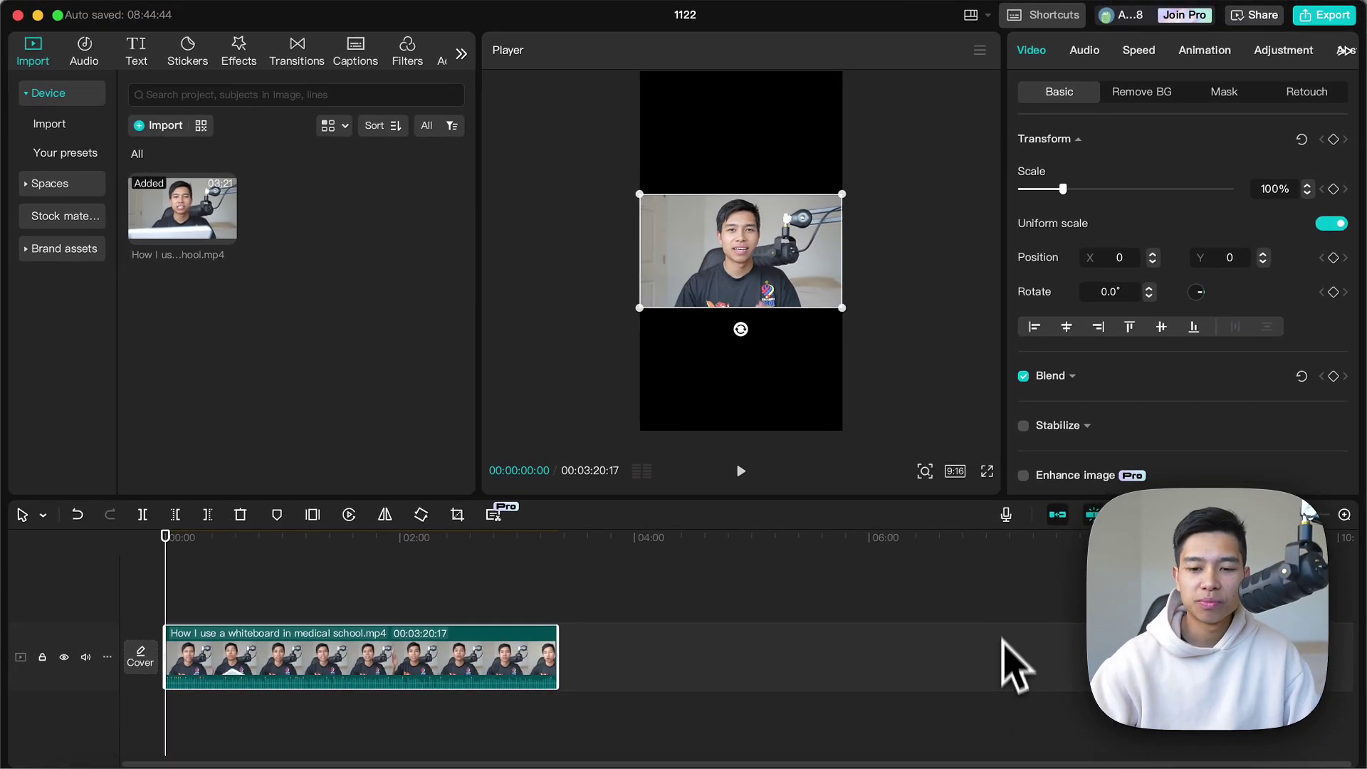
pyautogui.click(956, 470)
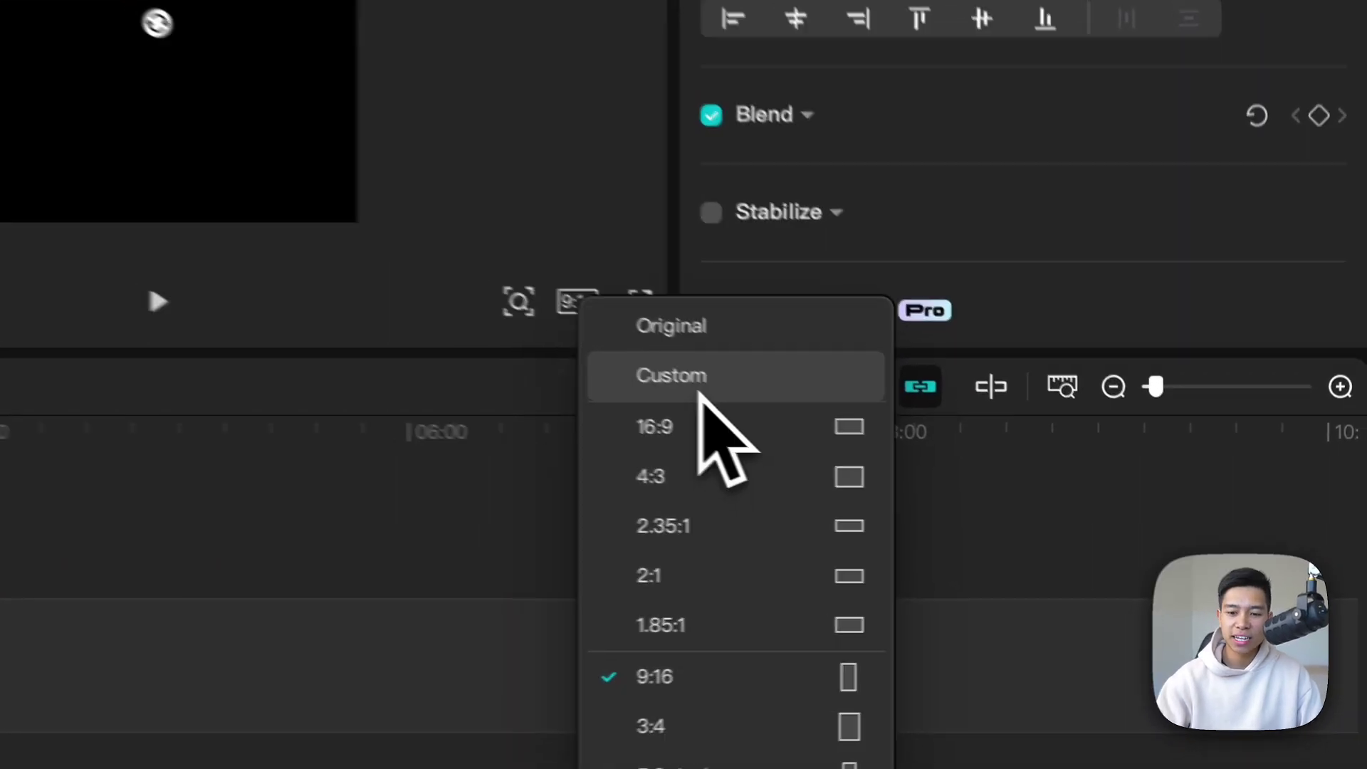
pyautogui.click(1017, 510)
pyautogui.moveTo(683, 420); pyautogui.dragTo(622, 420)
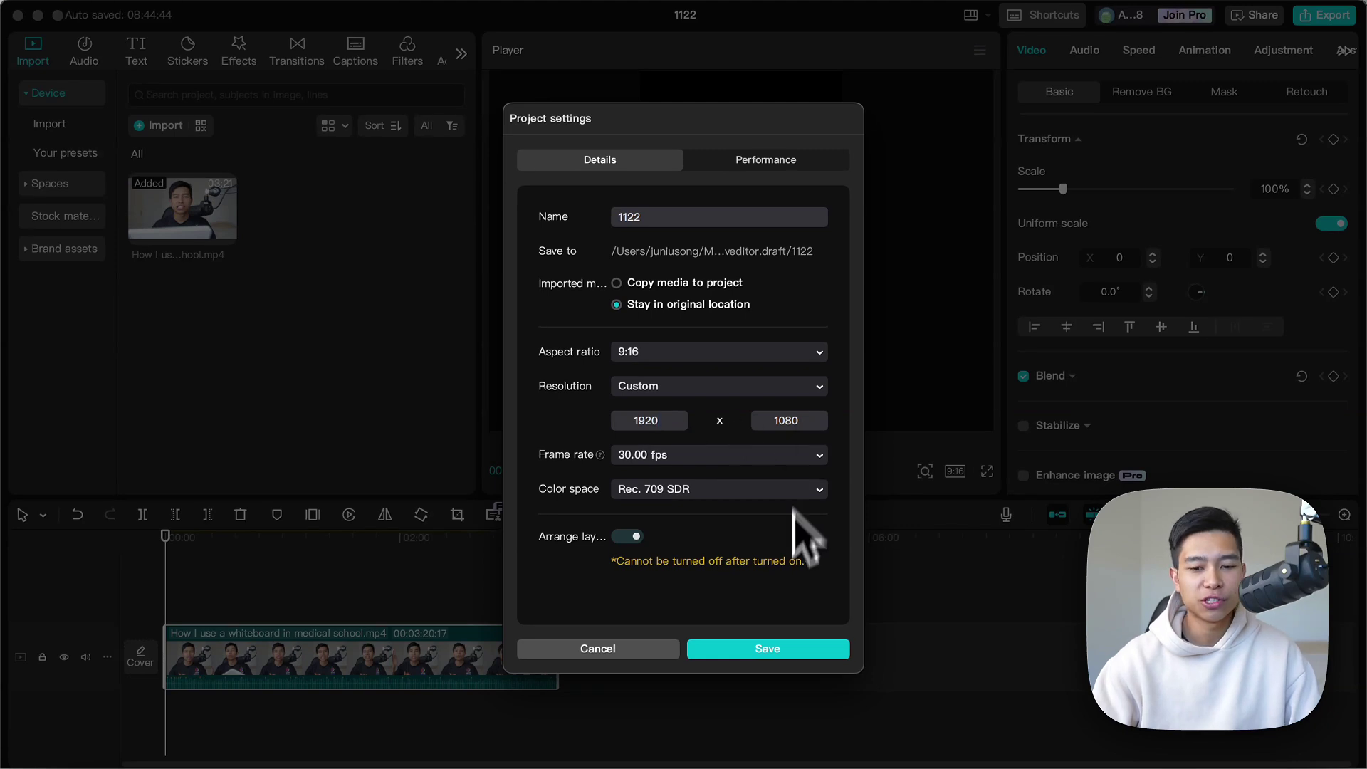
pyautogui.click(794, 652)
pyautogui.click(946, 472)
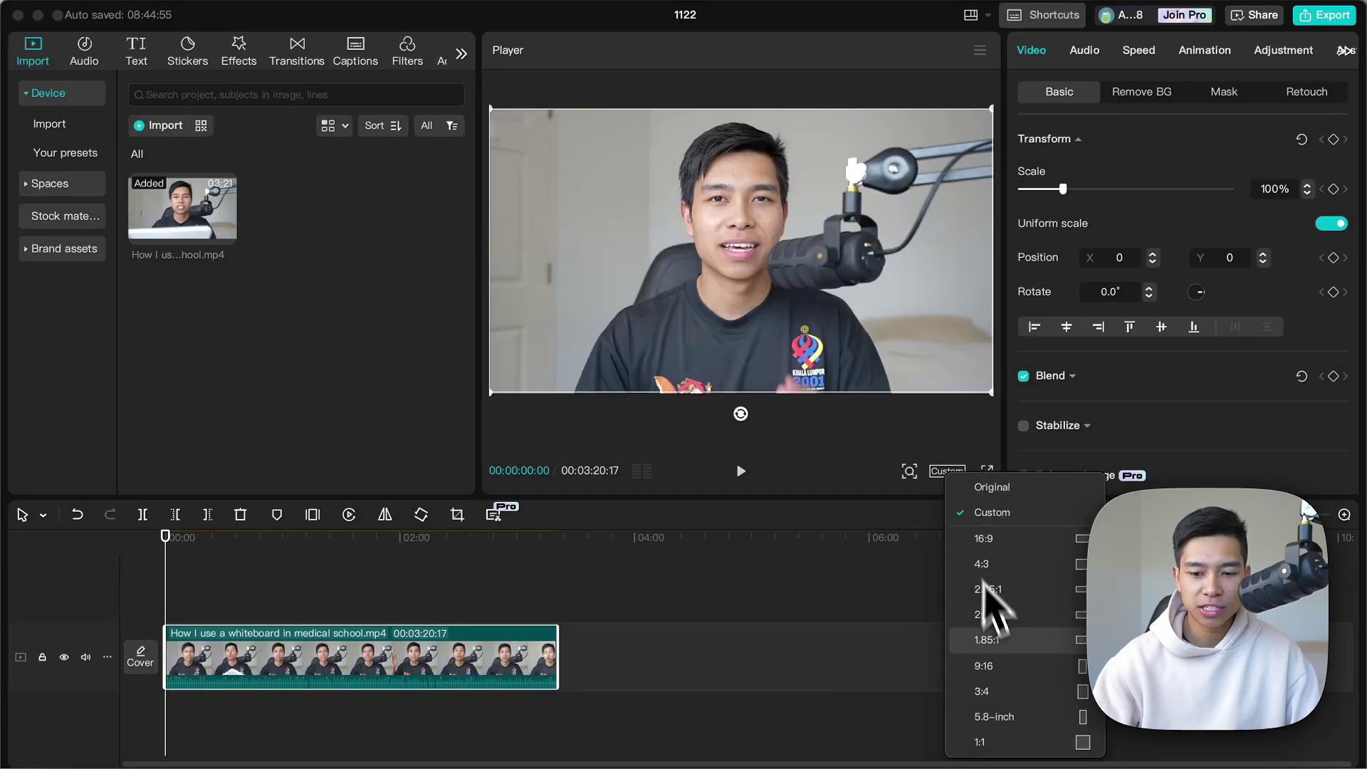
pyautogui.click(984, 666)
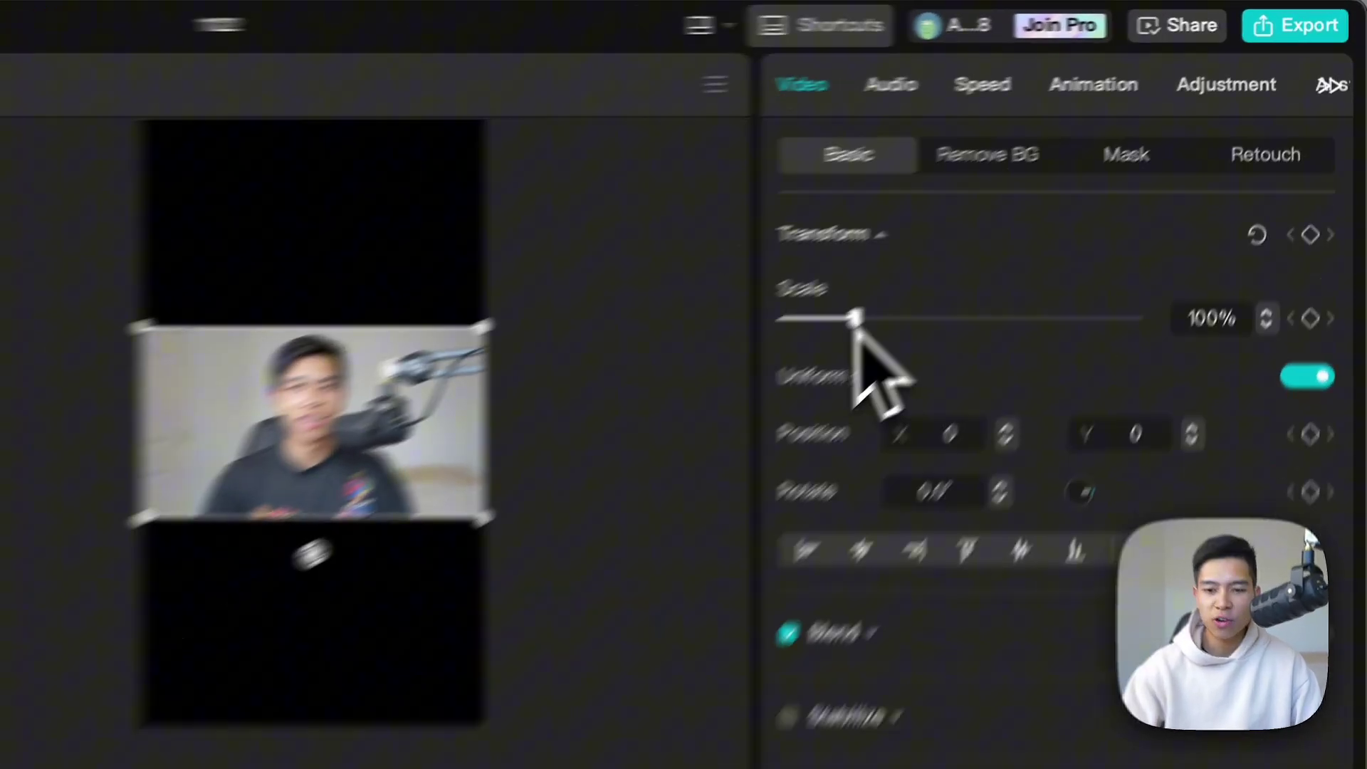
# - Scale the clip up to about 252% so it fills the 9:16 canvas
pyautogui.moveTo(759, 378); pyautogui.dragTo(1141, 190)
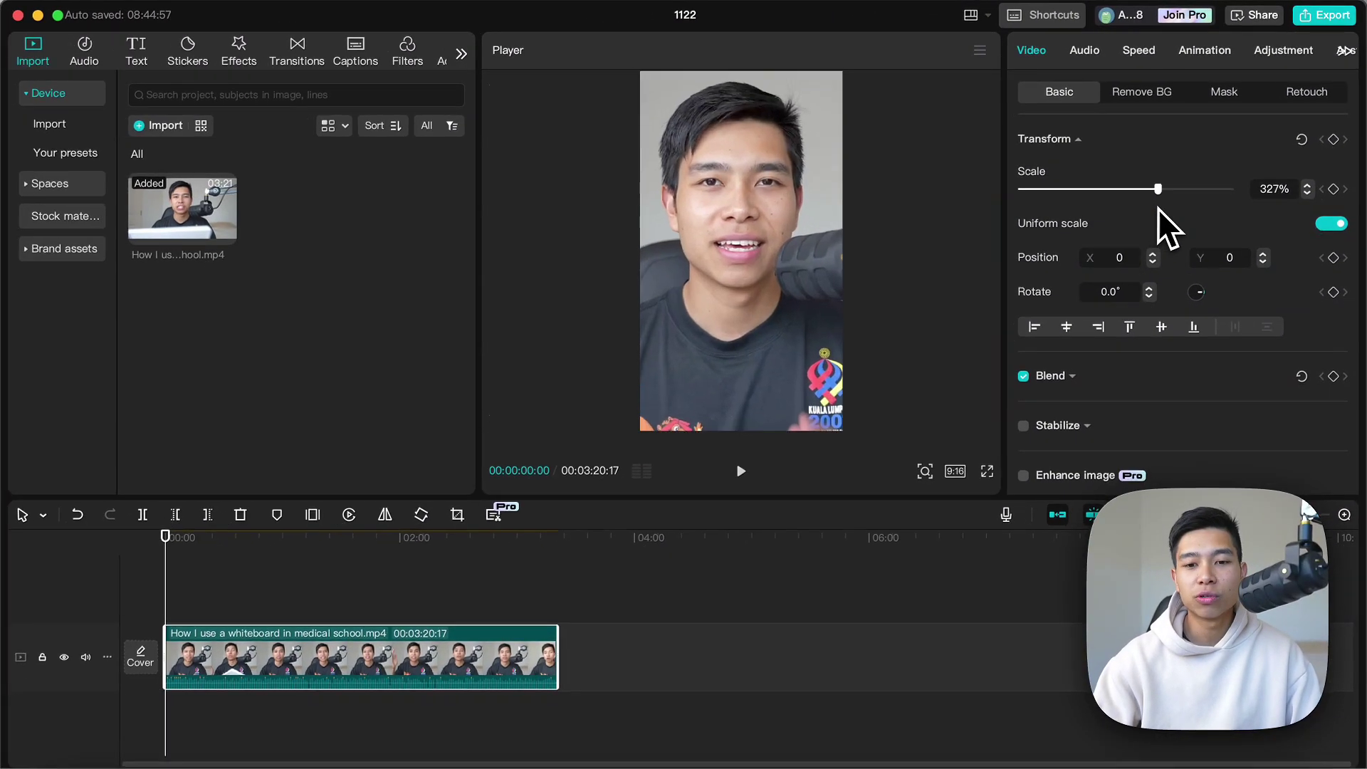
pyautogui.moveTo(1142, 207)
pyautogui.mouseDown()
pyautogui.moveTo(1048, 202)
pyautogui.moveTo(1126, 203)
pyautogui.mouseUp()
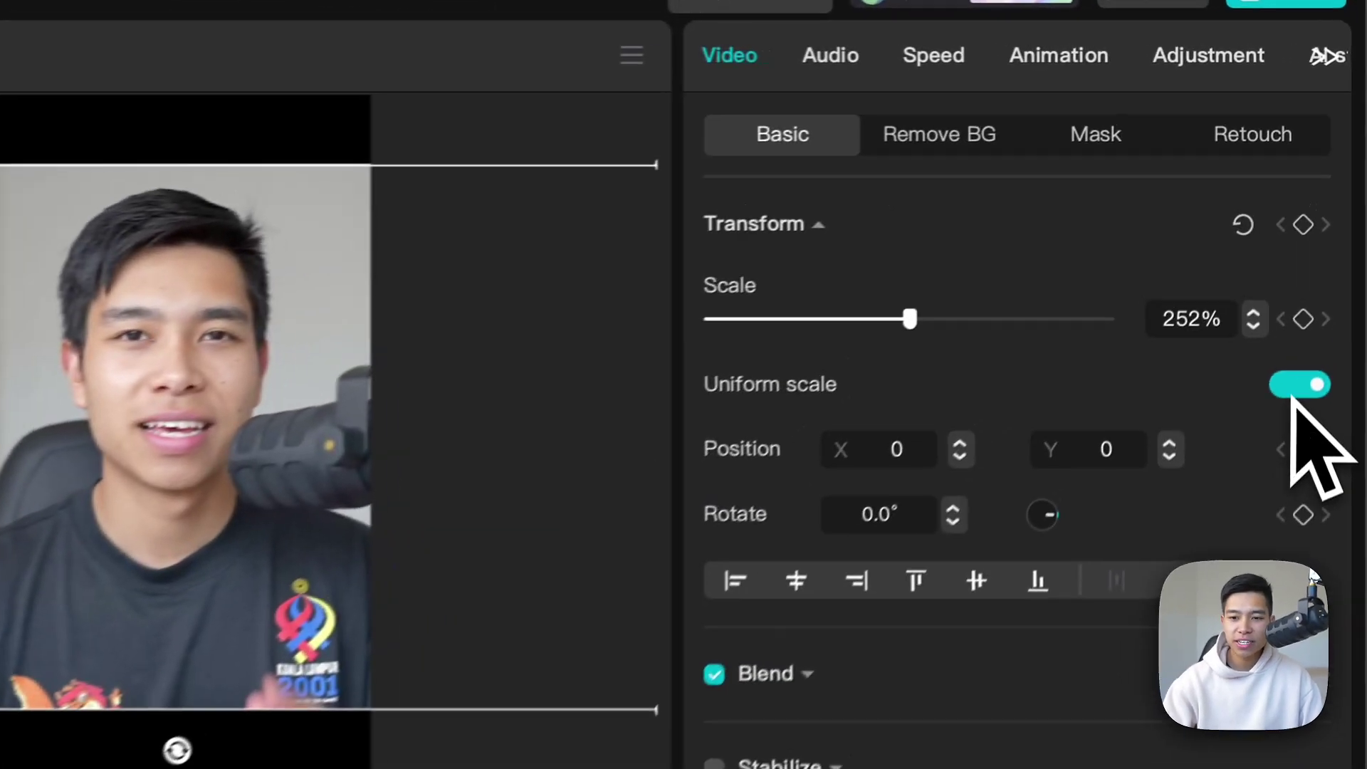
# - Adjust width and height scaling, re-lock uniform scale, and set scale to 243%
pyautogui.click(1324, 250)
pyautogui.moveTo(885, 332)
pyautogui.mouseDown()
pyautogui.moveTo(855, 333)
pyautogui.moveTo(915, 333)
pyautogui.mouseUp()
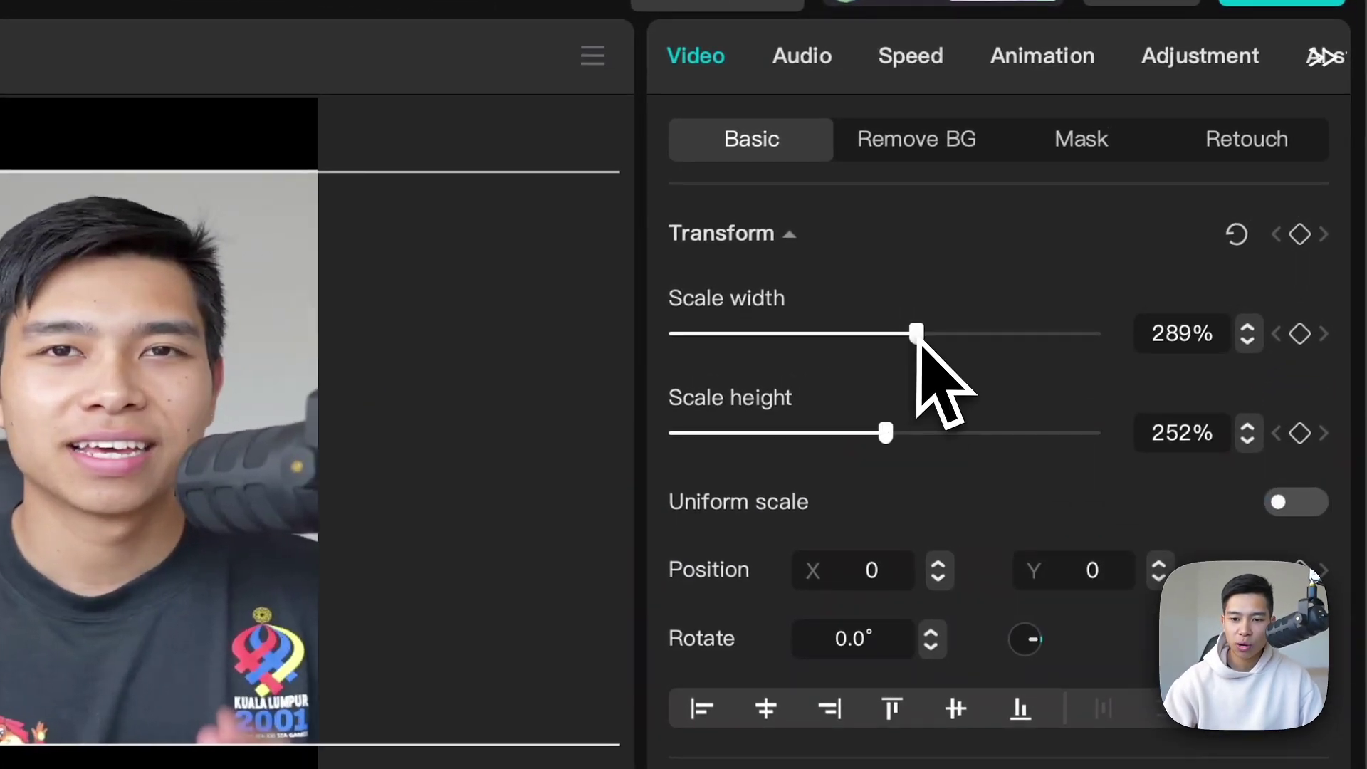
pyautogui.moveTo(886, 433)
pyautogui.mouseDown()
pyautogui.moveTo(964, 437)
pyautogui.moveTo(946, 452)
pyautogui.moveTo(892, 438)
pyautogui.mouseUp()
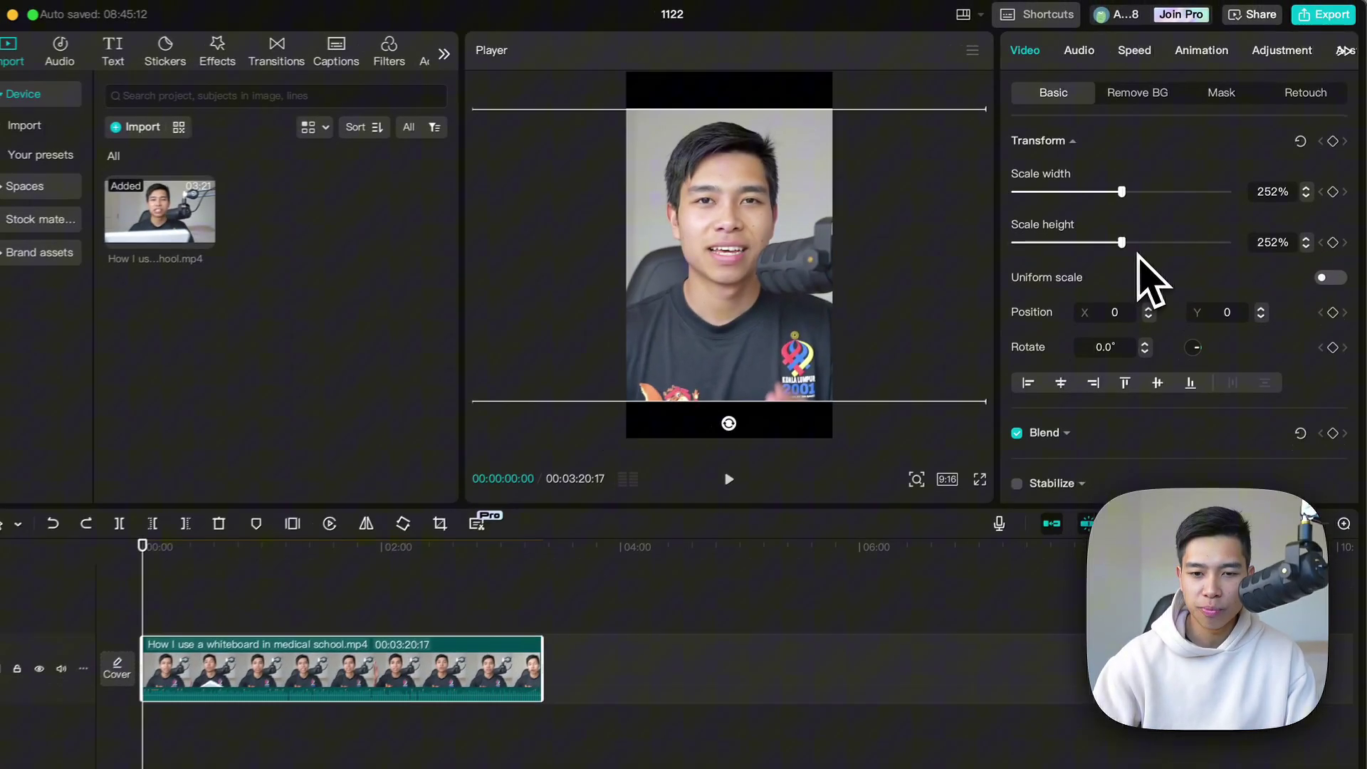
pyautogui.click(1329, 283)
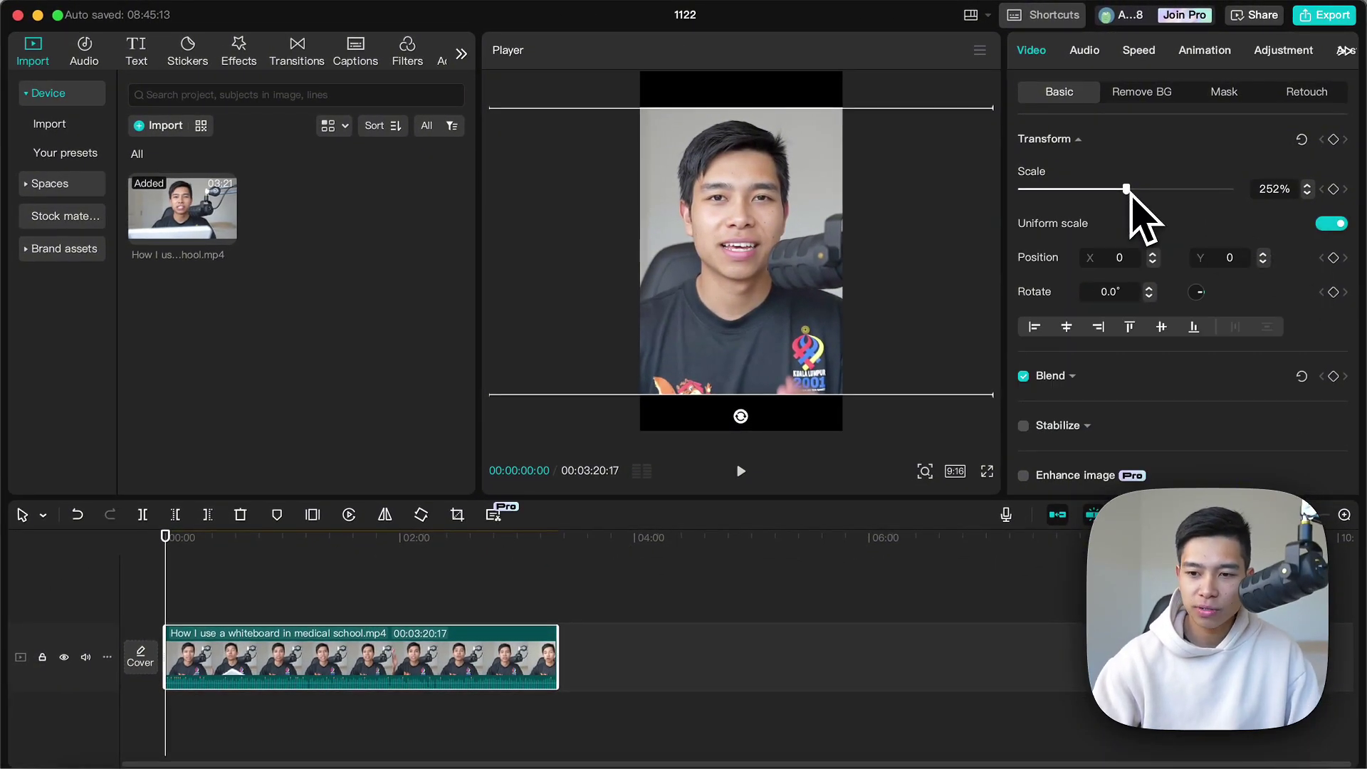
pyautogui.moveTo(1180, 197); pyautogui.dragTo(1126, 197)
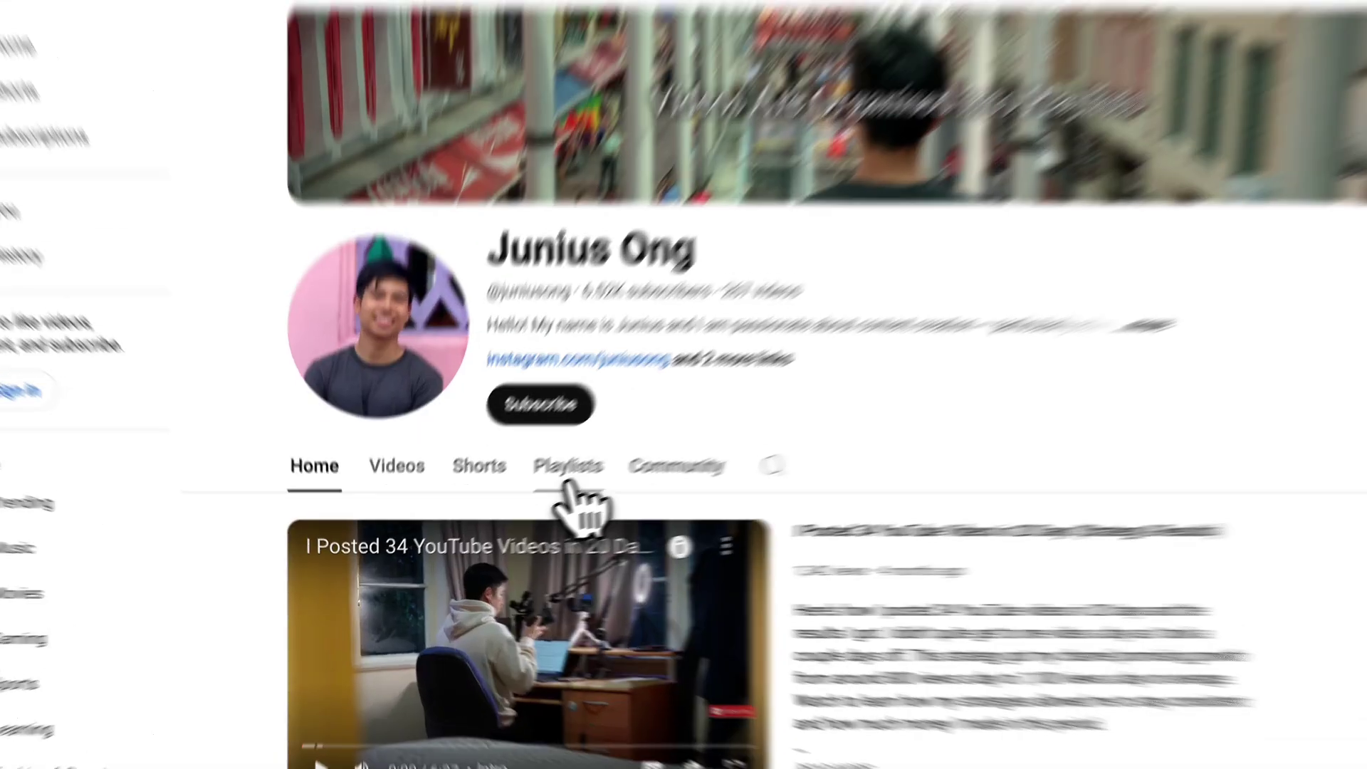
# - Show the YouTube channel's Playlists tab with its editing and CapCut guides
pyautogui.click(569, 470)
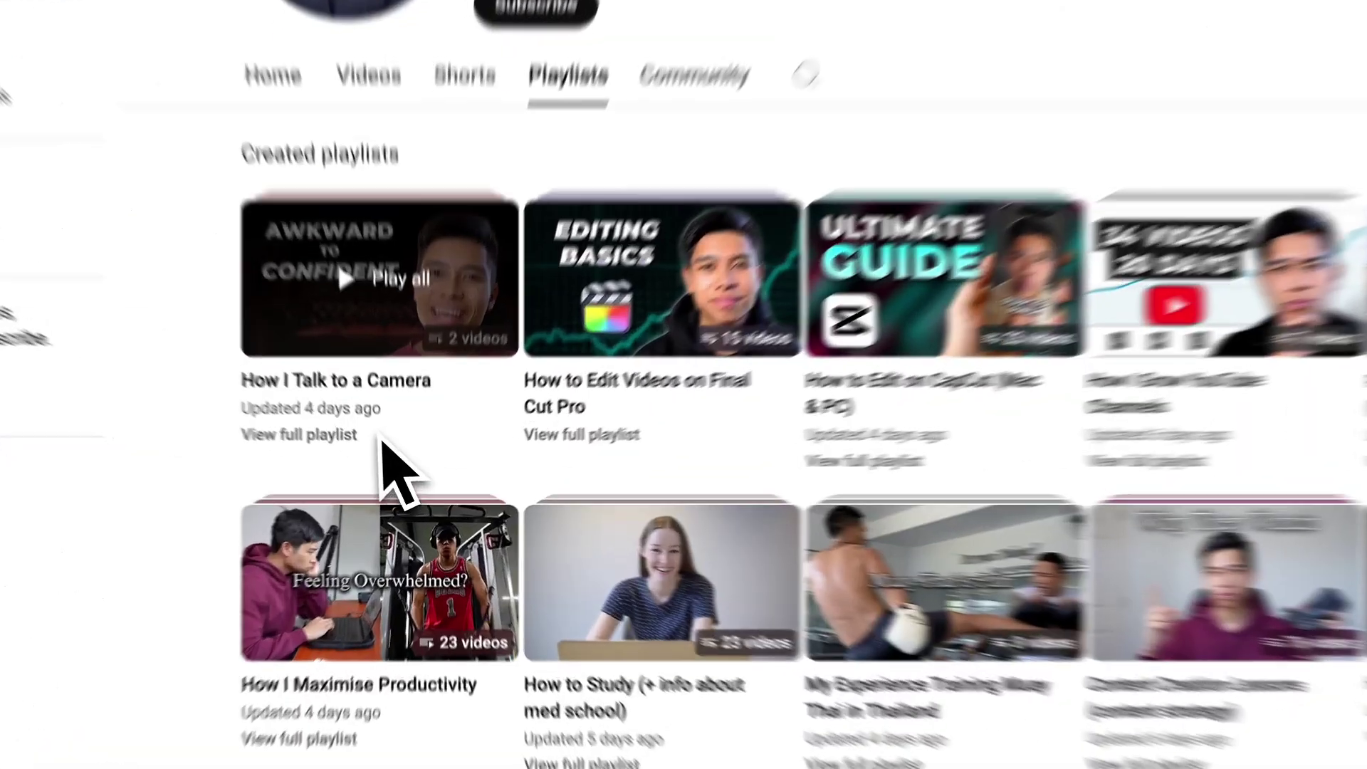